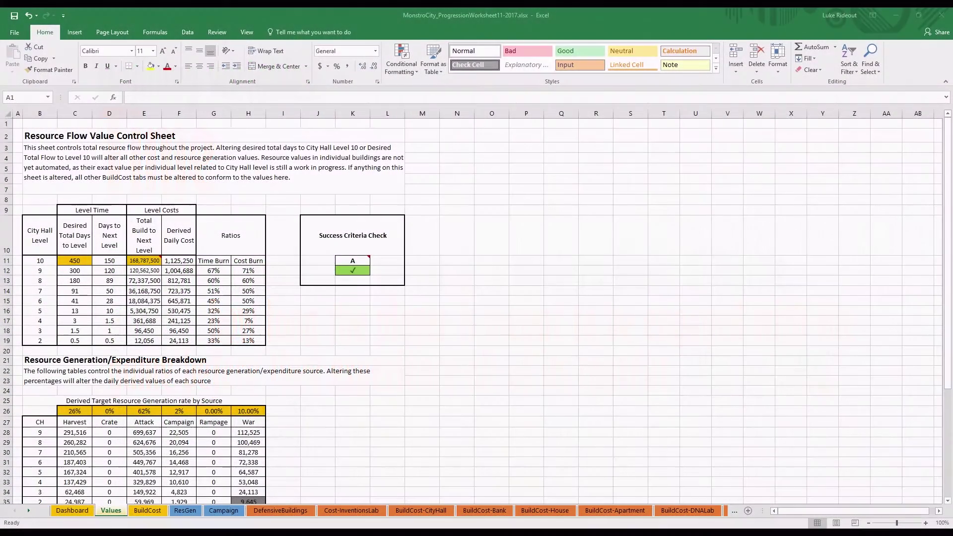
Examine the level time and cost table on the Values sheet, including the time and cost burn ratios and the daily cost formulas
left_click_drag(40, 210, 248, 342)
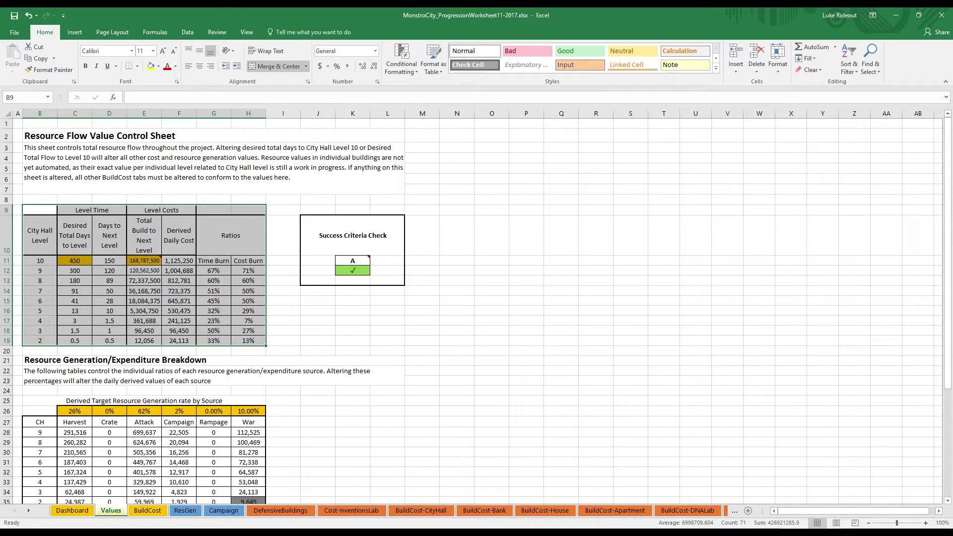
left_click(144, 261)
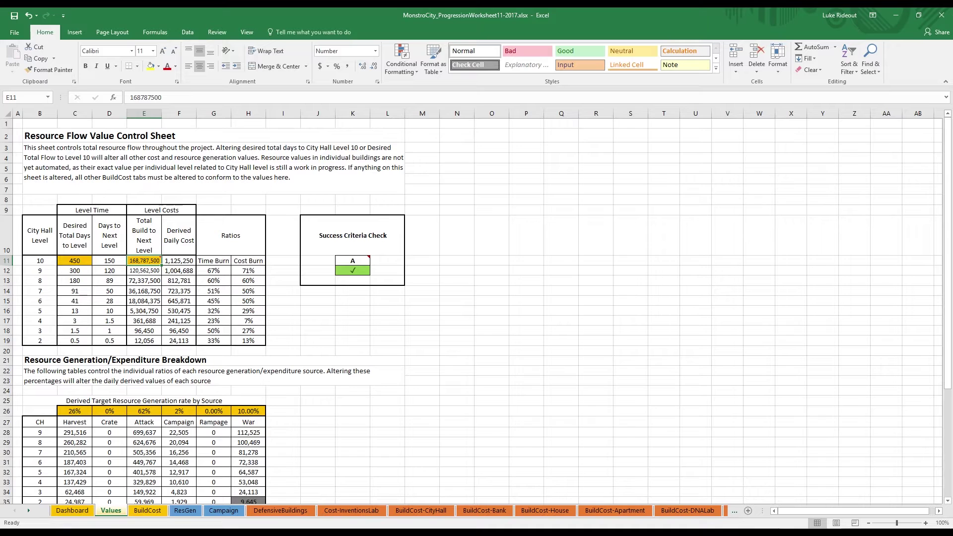
left_click_drag(75, 261, 75, 340)
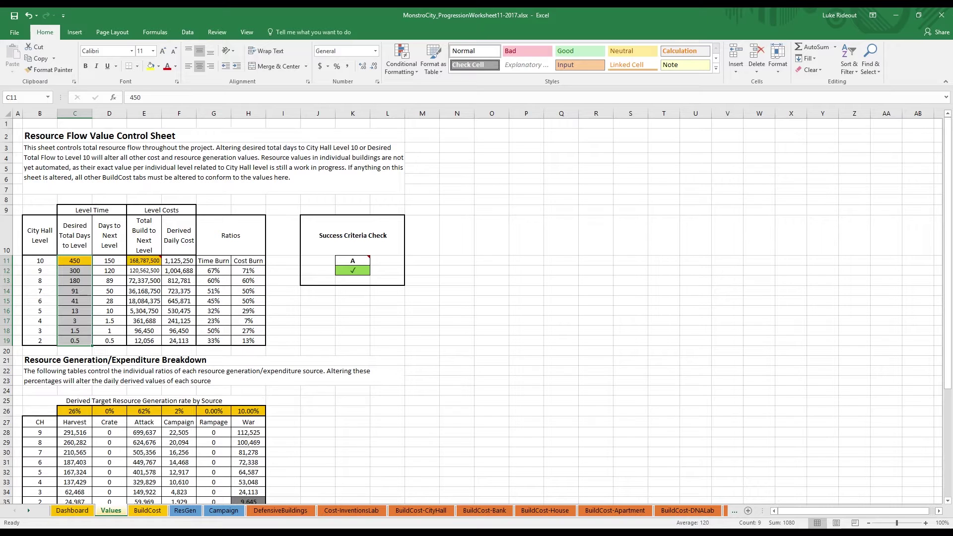
left_click_drag(213, 270, 214, 340)
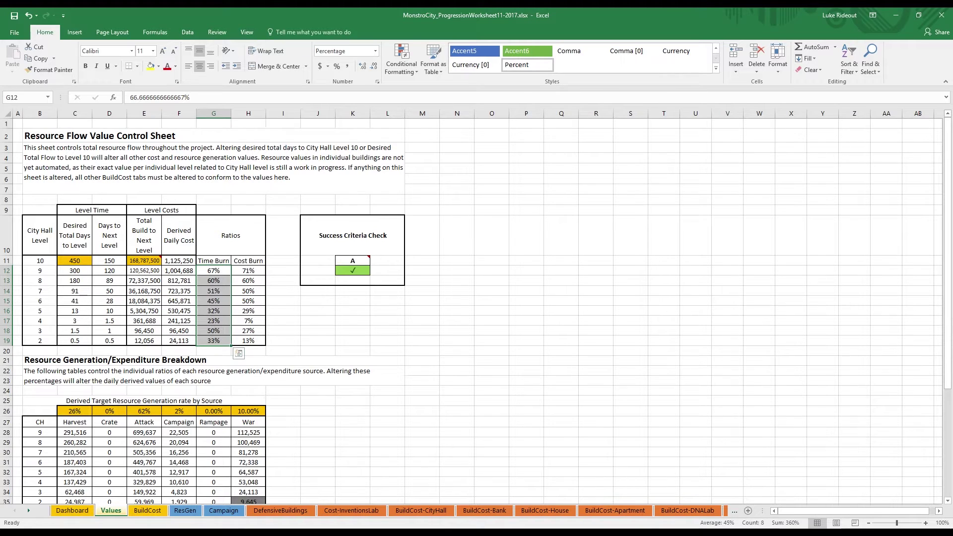
left_click_drag(249, 270, 248, 341)
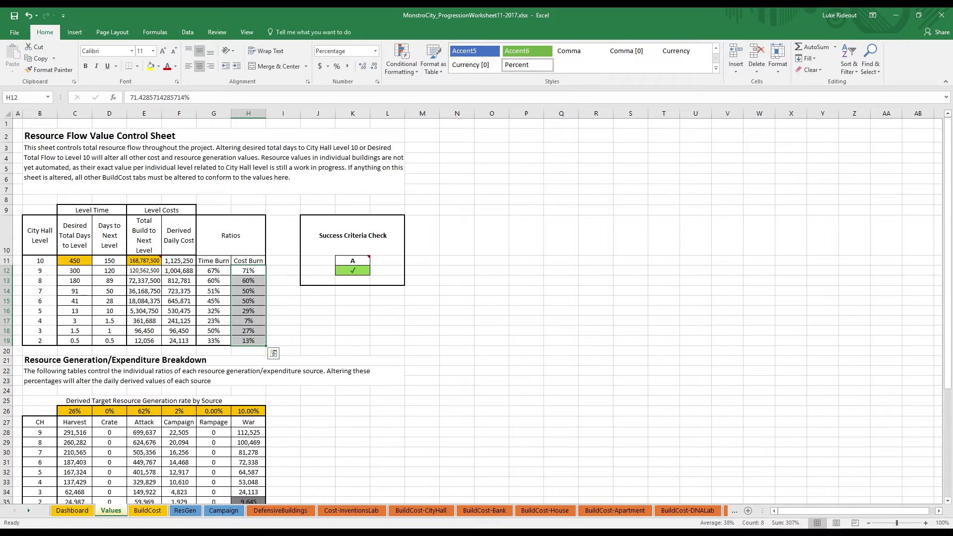
left_click(179, 261)
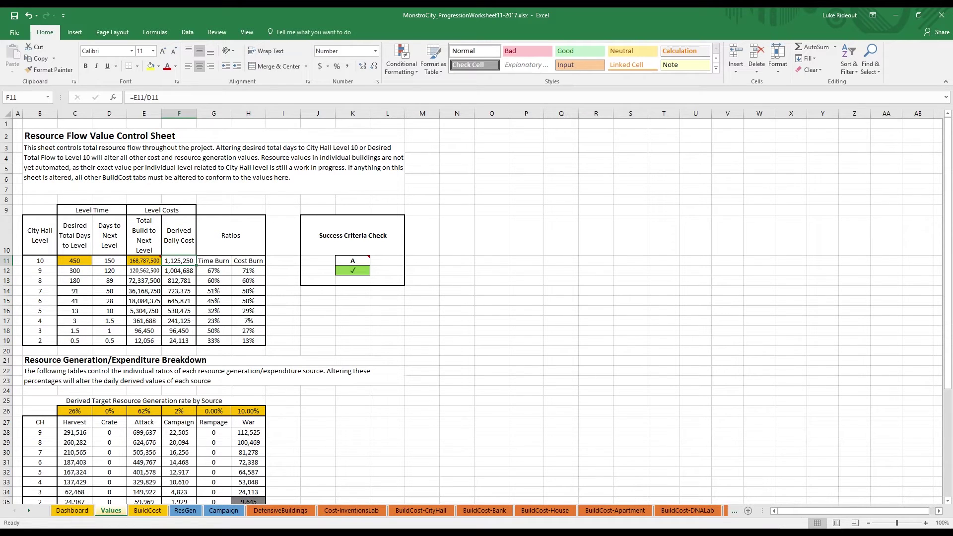
left_click(180, 271)
Review the Buildings, Defense and Loss columns of the daily average Gold expenditure table
scroll(179, 271, "down", 2)
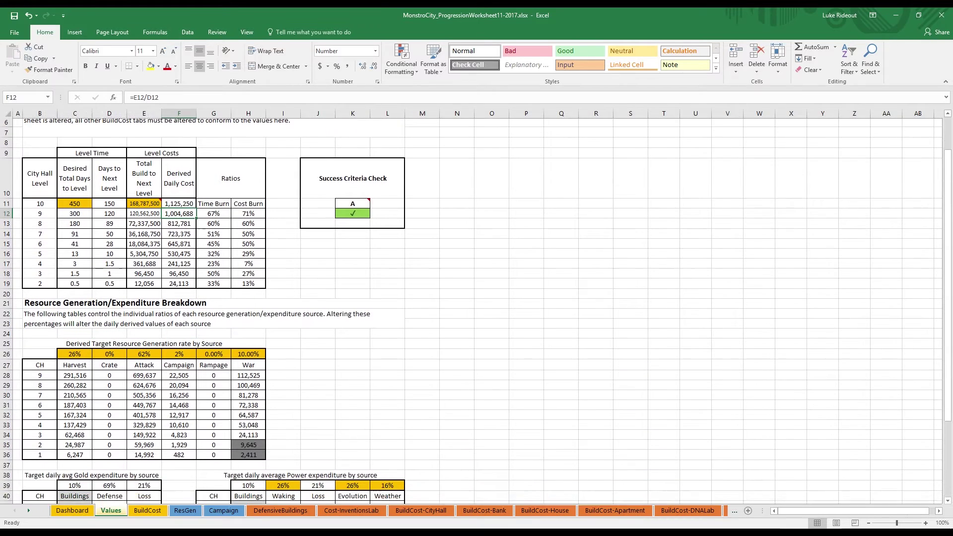
scroll(179, 271, "down", 4)
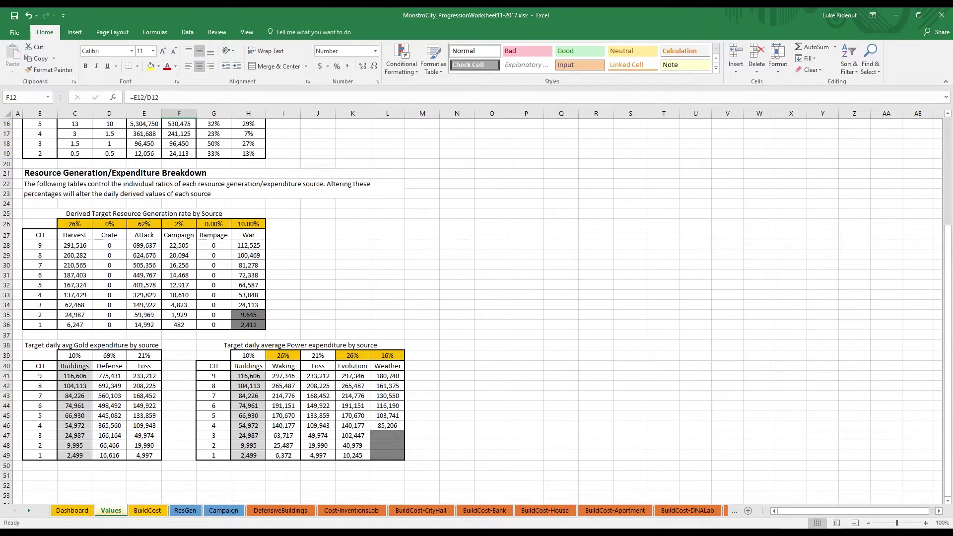
left_click_drag(75, 355, 75, 455)
left_click_drag(109, 356, 110, 456)
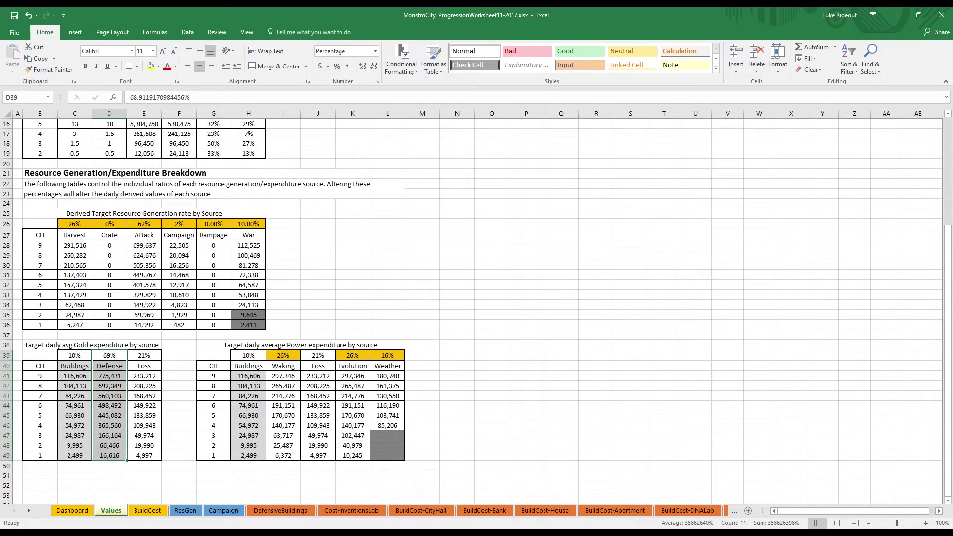
left_click_drag(144, 355, 144, 455)
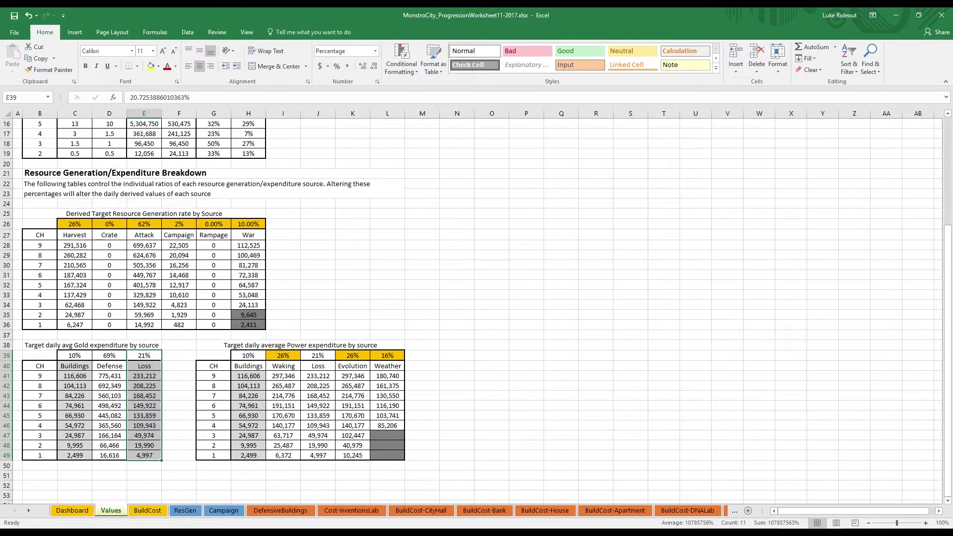
Inspect which cells feed the Buildings Gold expenditure formula for City Hall level 9, leaving the formula as it is
left_click(75, 376)
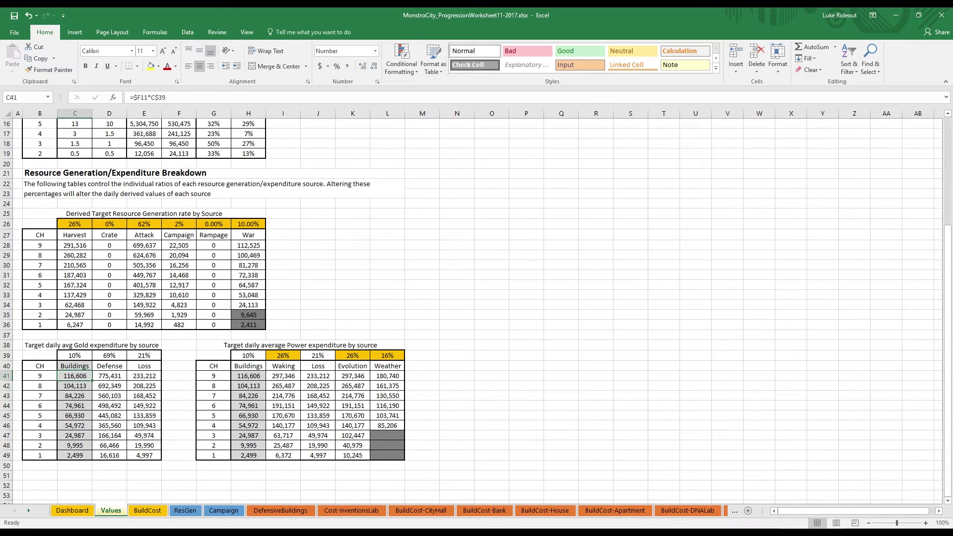
left_click(157, 98)
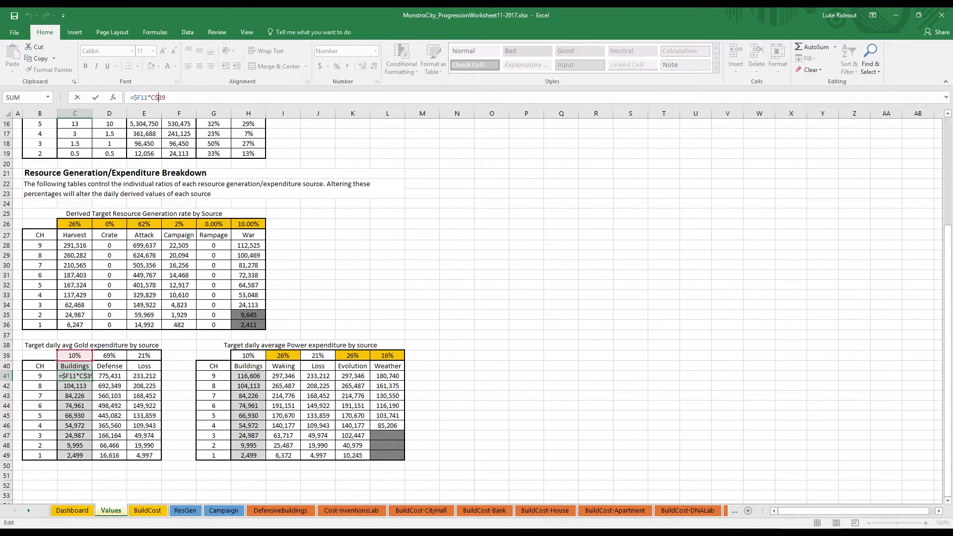
left_click(855, 465)
scroll(472, 308, "down", 2, "ctrl")
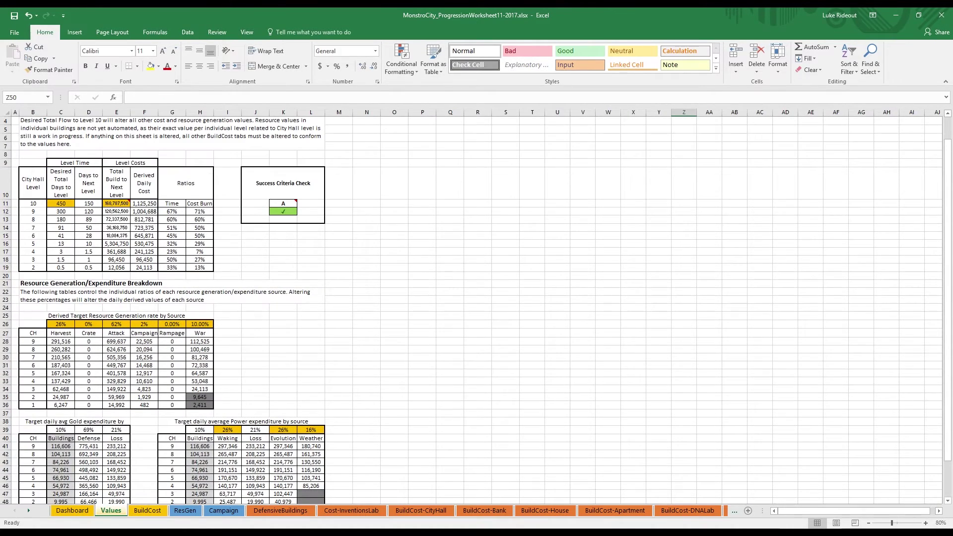
left_click(61, 445)
left_click(158, 97)
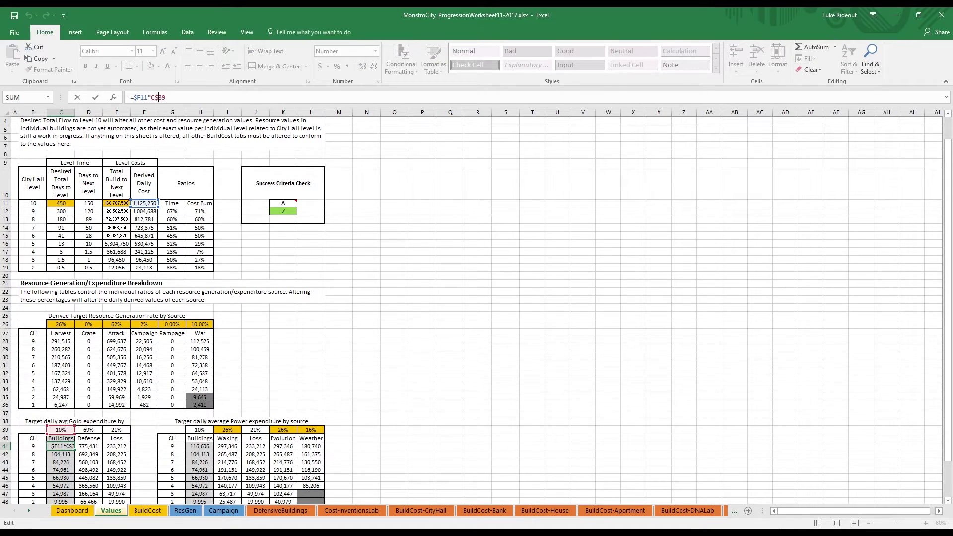
key("Return")
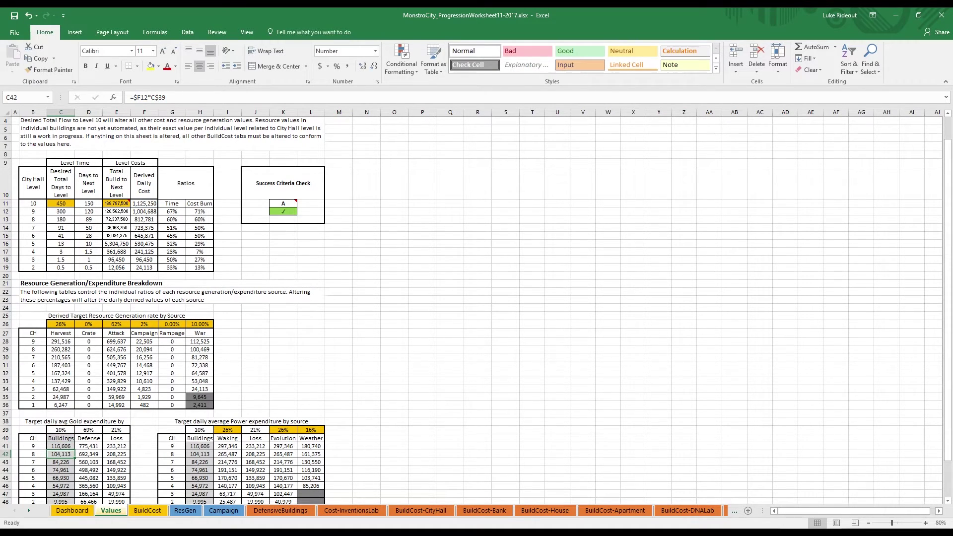
Check the City Hall level 9 formulas for Harvest, Attack, Campaign and War generation, and highlight the source percentages above them
scroll(472, 308, "down", 1)
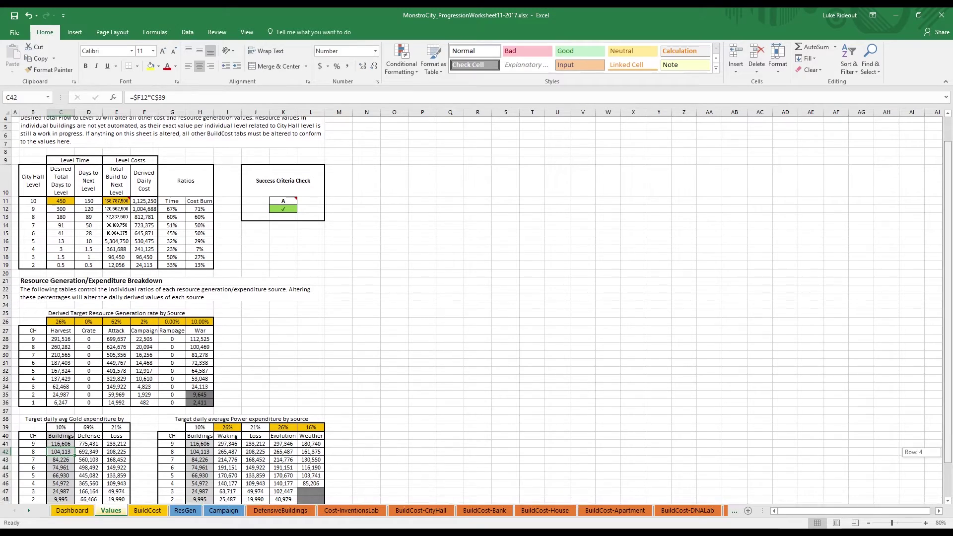
scroll(472, 308, "up", 2, "ctrl")
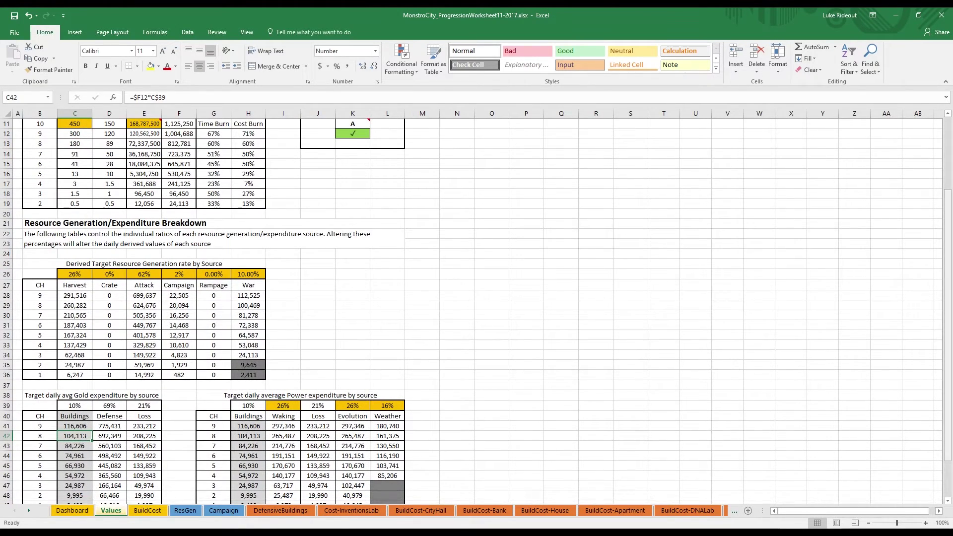
scroll(472, 308, "down", 2)
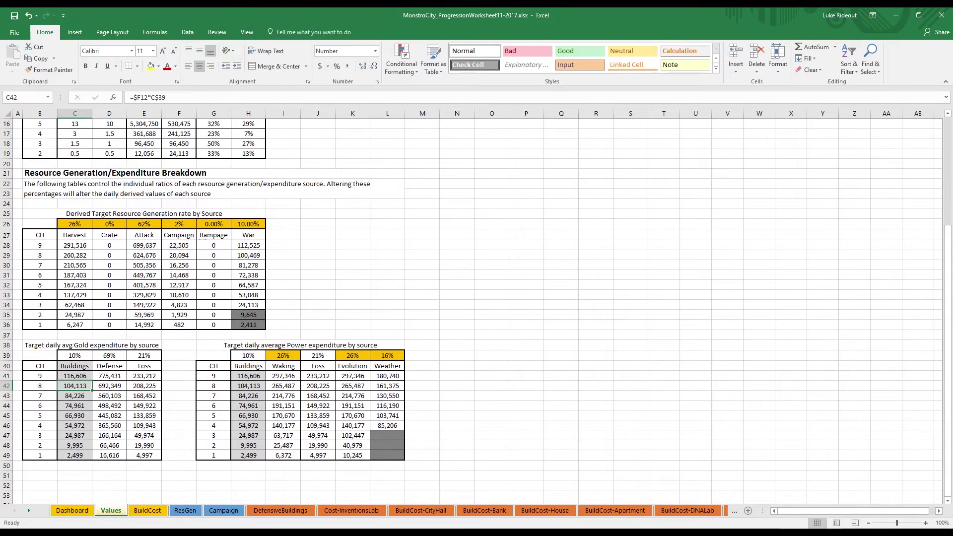
left_click(74, 245)
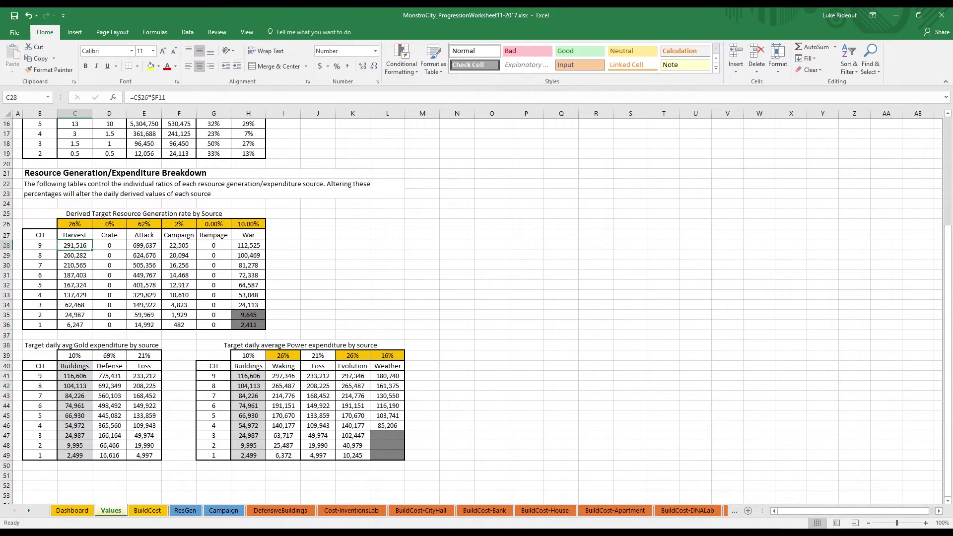
left_click(144, 245)
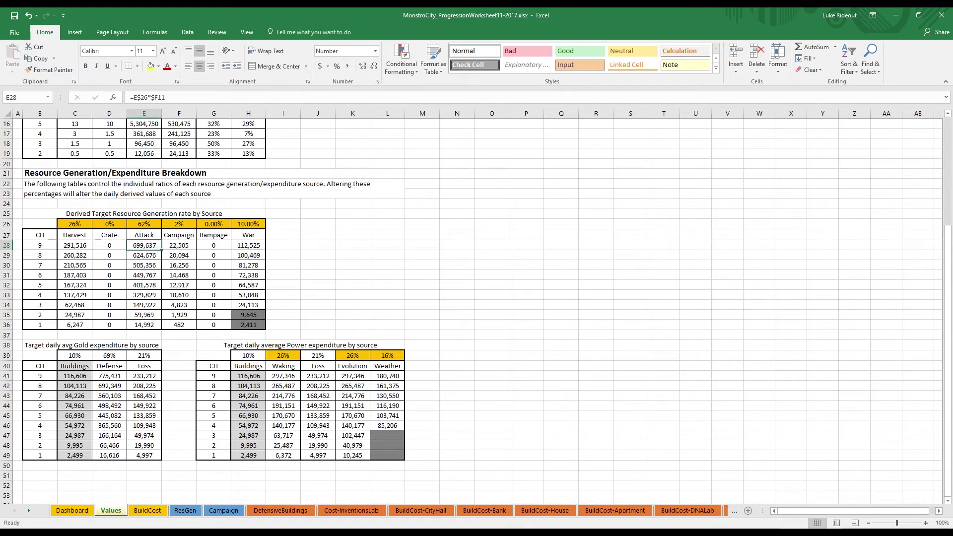
left_click(179, 245)
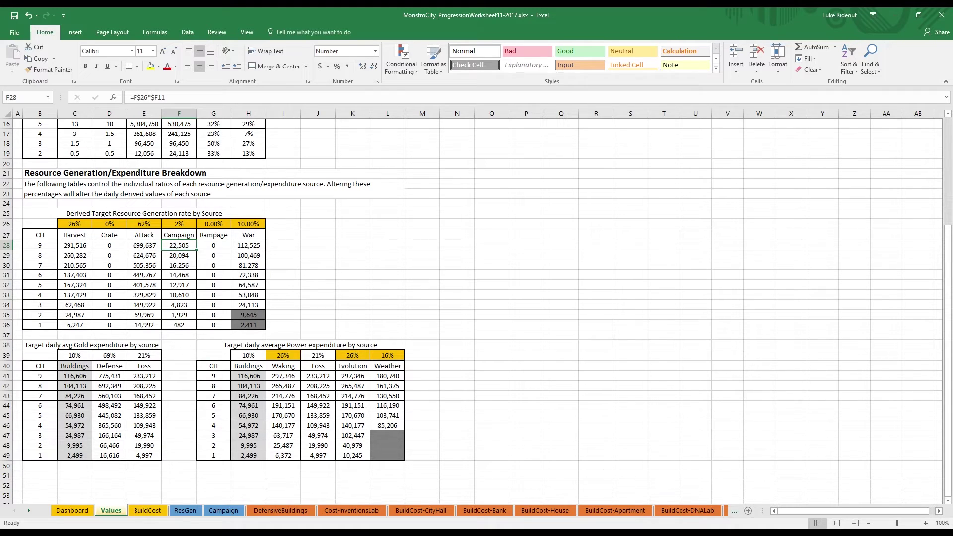
left_click(248, 246)
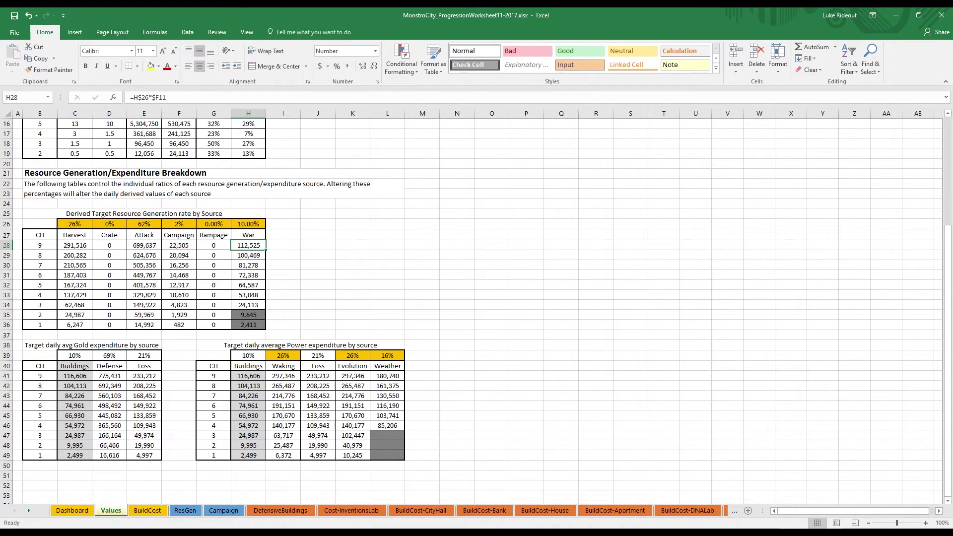
left_click_drag(75, 223, 254, 224)
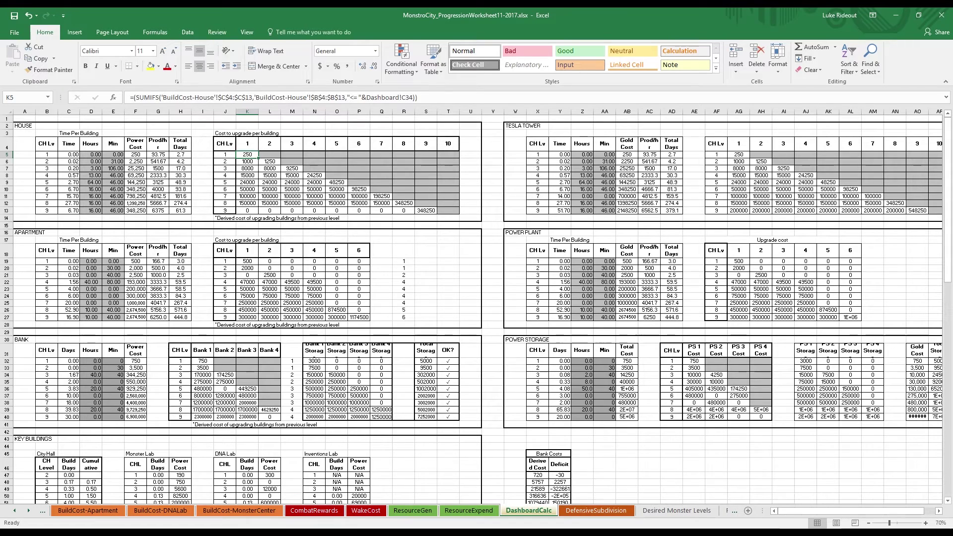
Examine the House upgrade cost table on the DashboardCalc sheet and inspect the full SUMIFS formula in L6 without changing it
left_click_drag(224, 143, 449, 211)
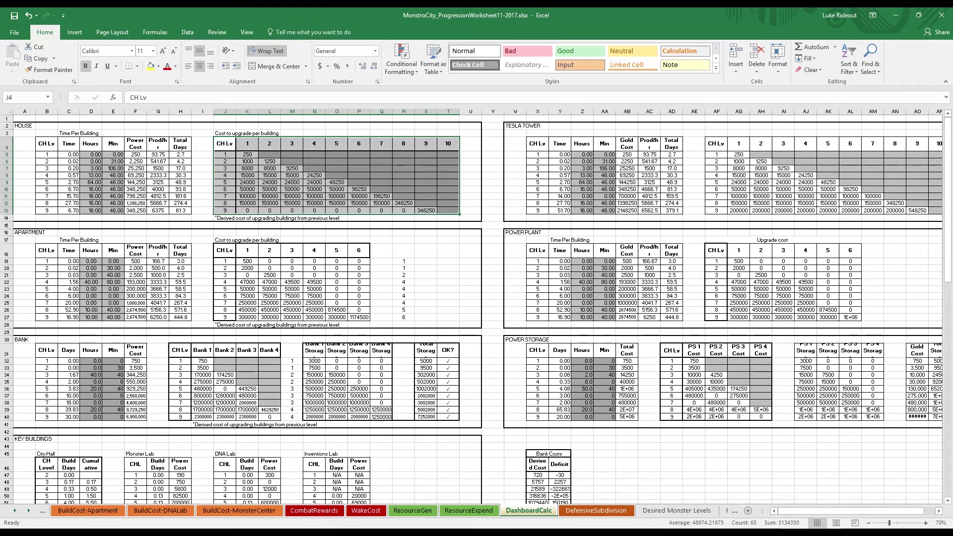
left_click(269, 161)
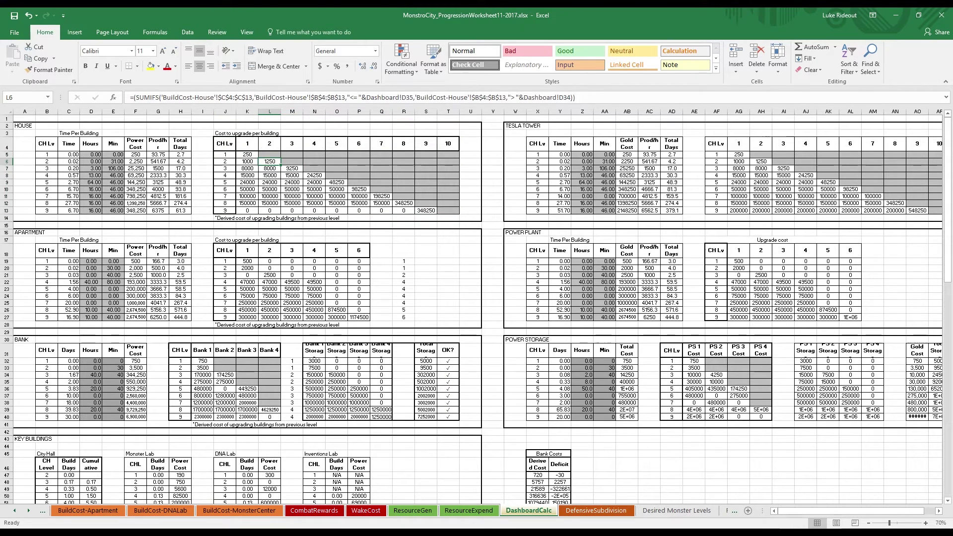
left_click(303, 97)
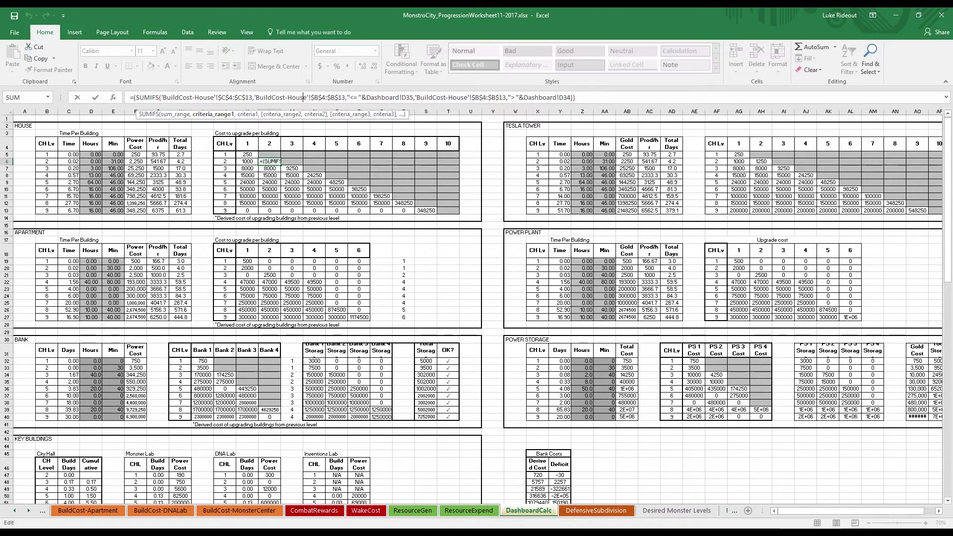
left_click_drag(576, 97, 130, 97)
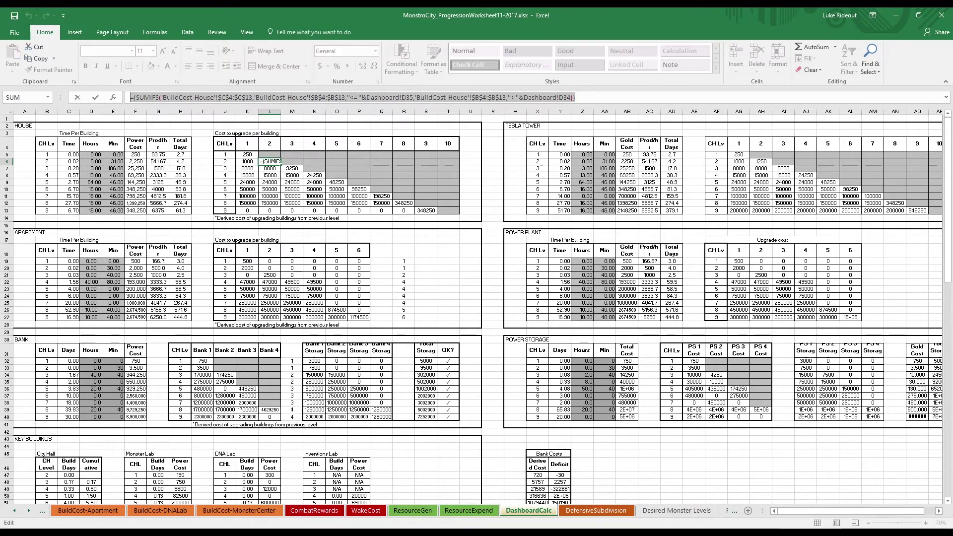
key("Escape")
Go to the DefensiveBuildings sheet and look through its totals, individual building cost tables and deficit calculations
key("ctrl+Page_Up")
key("ctrl+Page_Up")
key("ctrl+Page_Up")
key("ctrl+Page_Up")
key("ctrl+Page_Up")
key("ctrl+Page_Up")
key("ctrl+Page_Up")
key("ctrl+Page_Up")
key("ctrl+Page_Up")
key("ctrl+Page_Up")
key("ctrl+Page_Up")
key("ctrl+Page_Up")
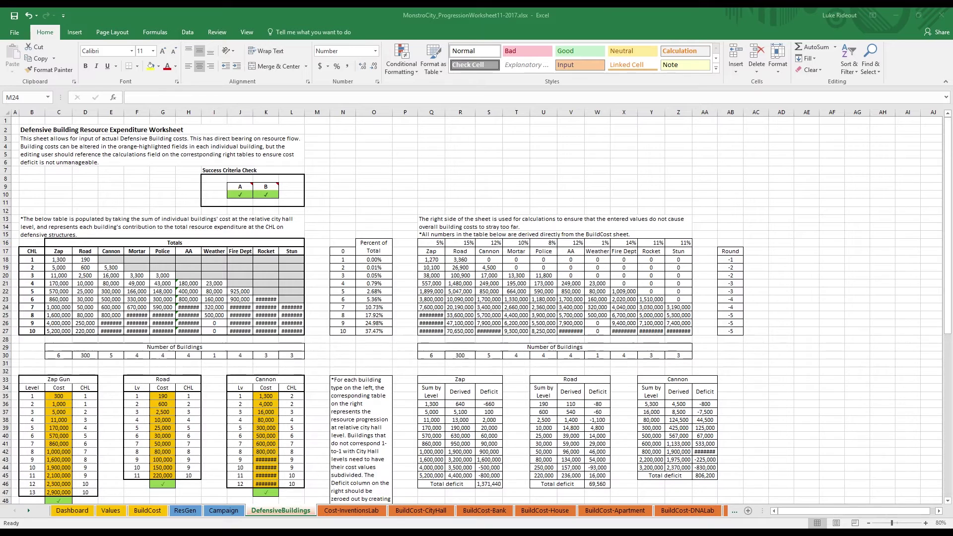
key("alt+Tab")
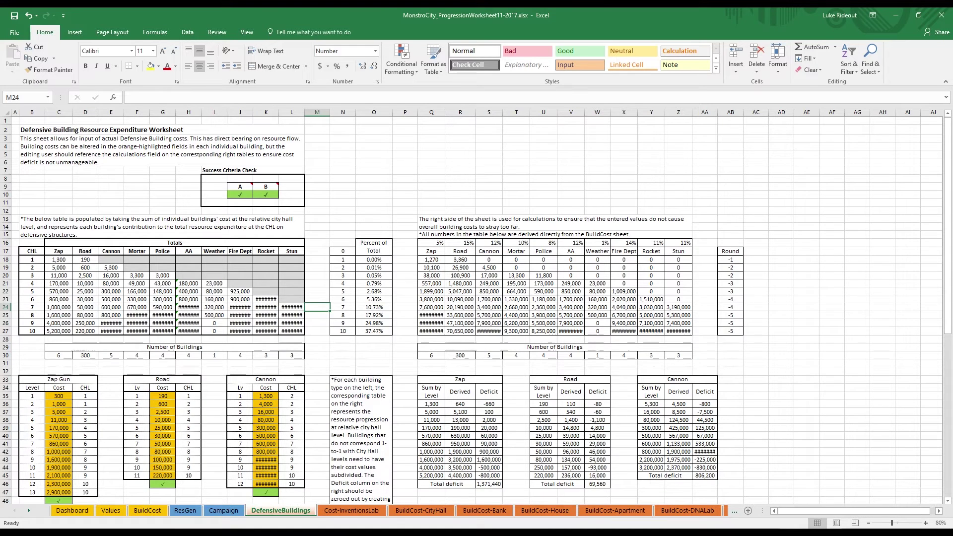
scroll(472, 310, "down", 2)
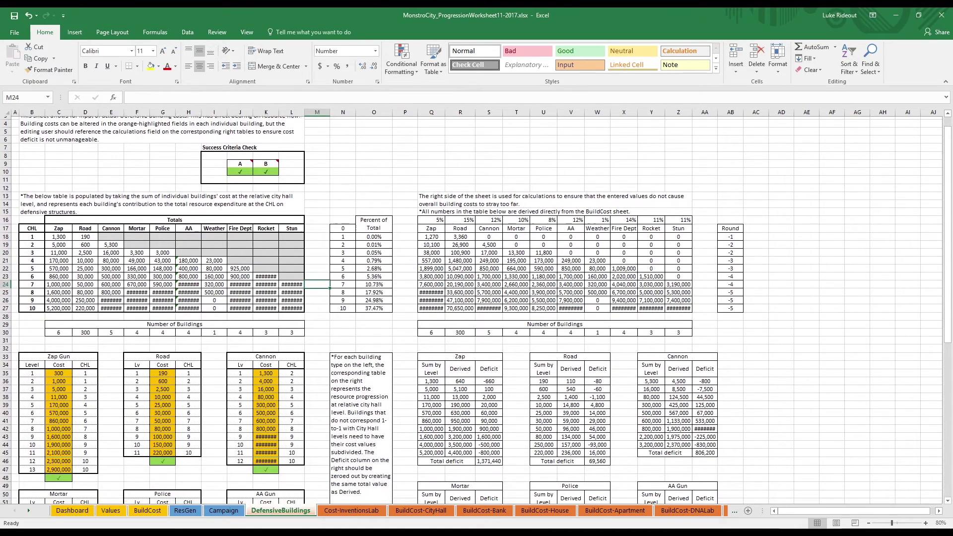
scroll(472, 310, "down", 2)
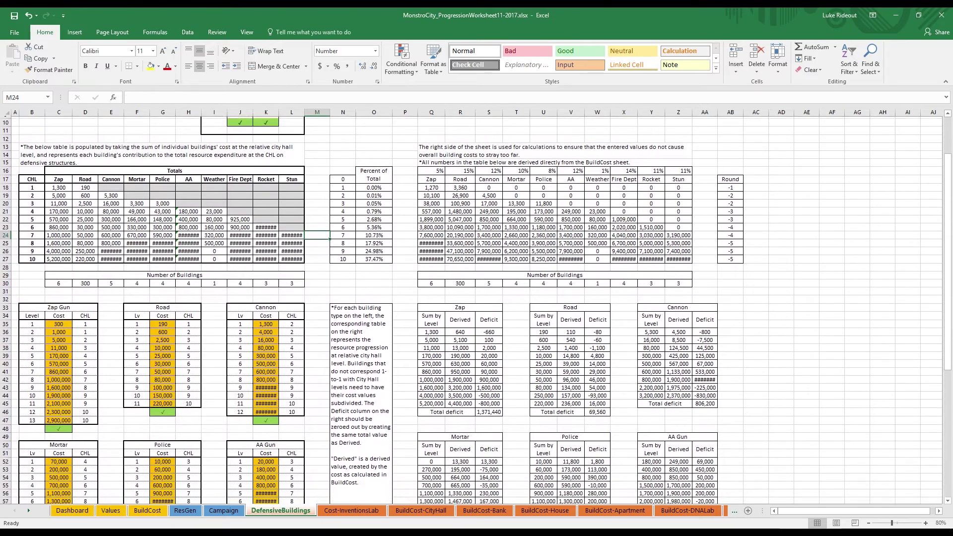
scroll(472, 310, "down", 2)
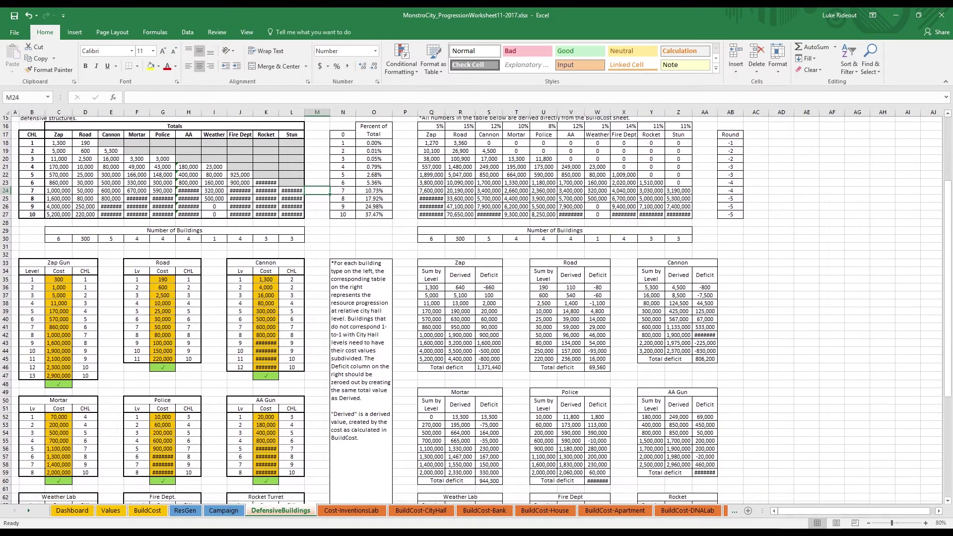
scroll(472, 311, "down", 1)
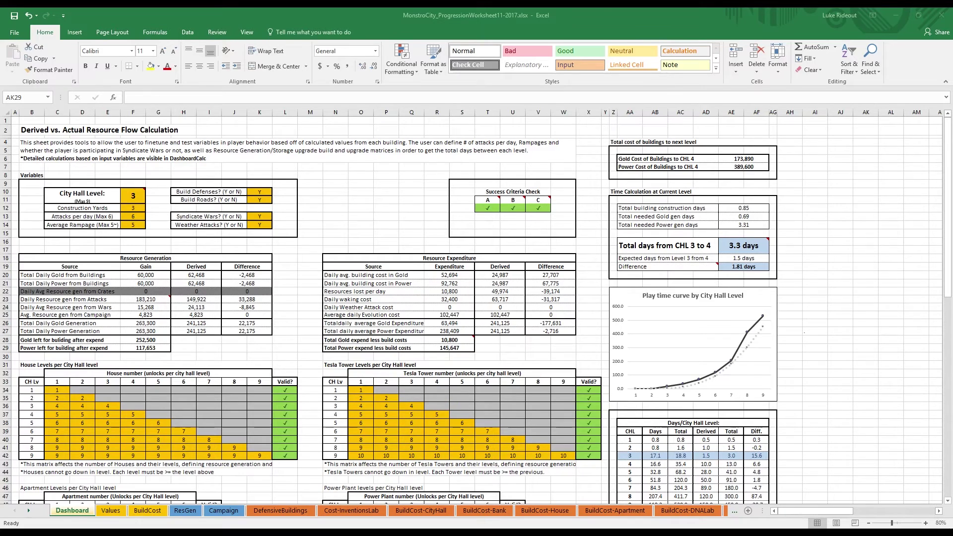
Try the City Hall Level variable on the Dashboard at 2, 1 and 4 in turn to compare the calculated results
mouse_move(141, 193)
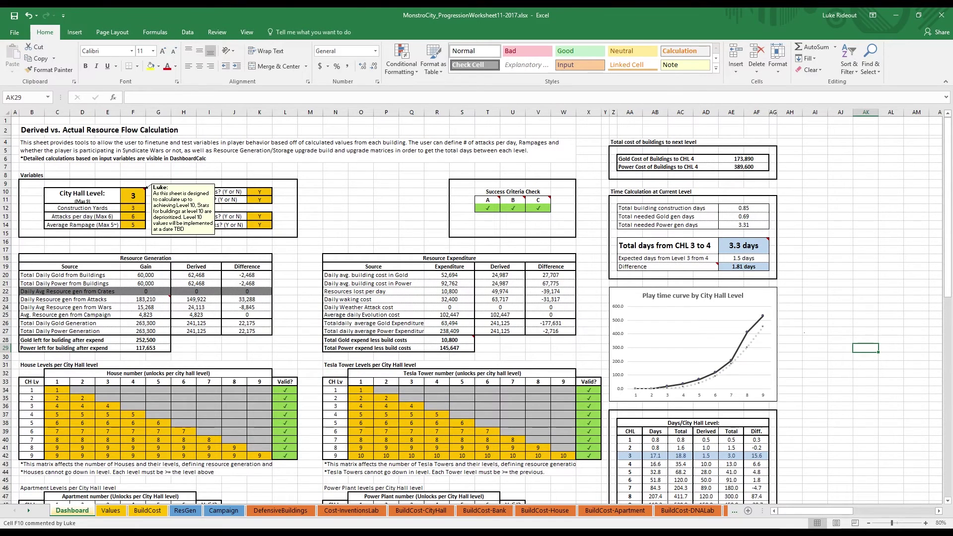
left_click(142, 194)
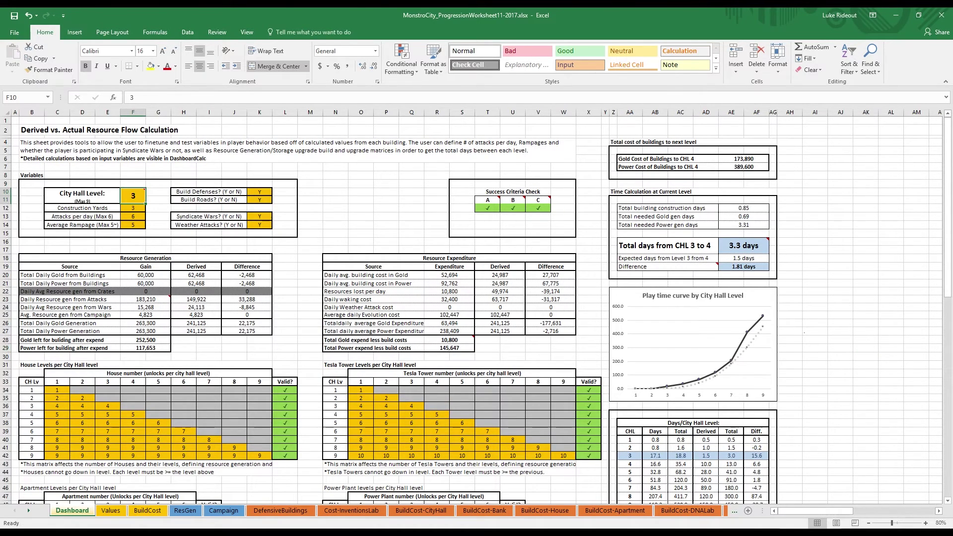
type("2")
key("Return")
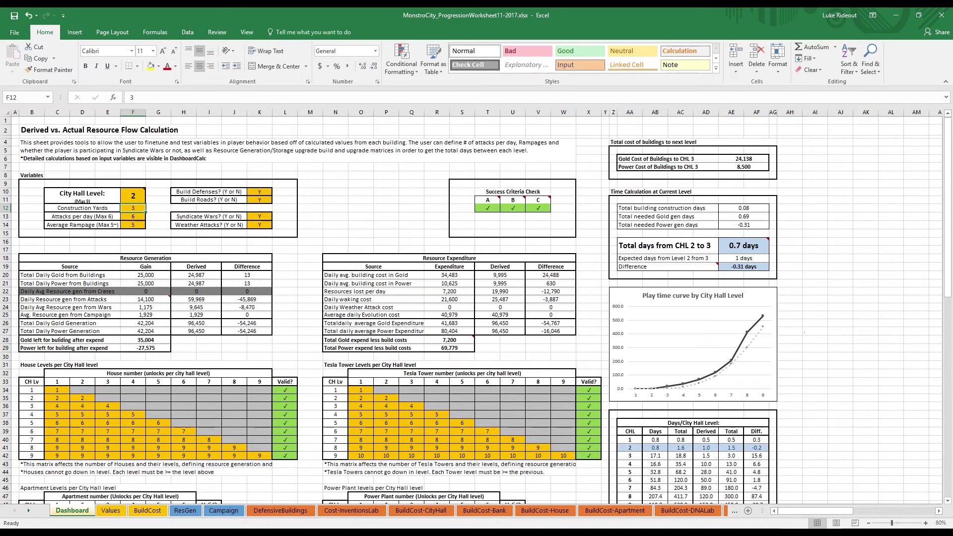
left_click(133, 196)
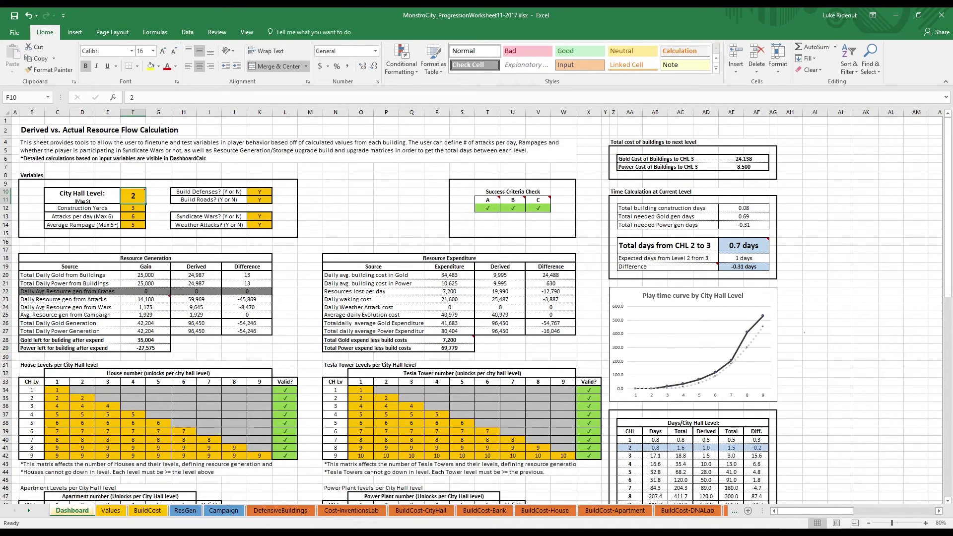
type("1")
key("Return")
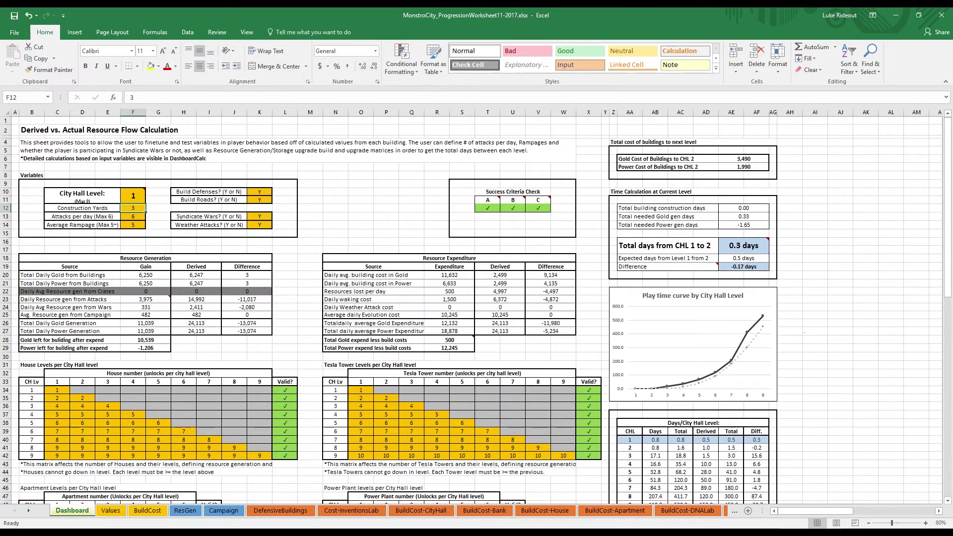
left_click(133, 195)
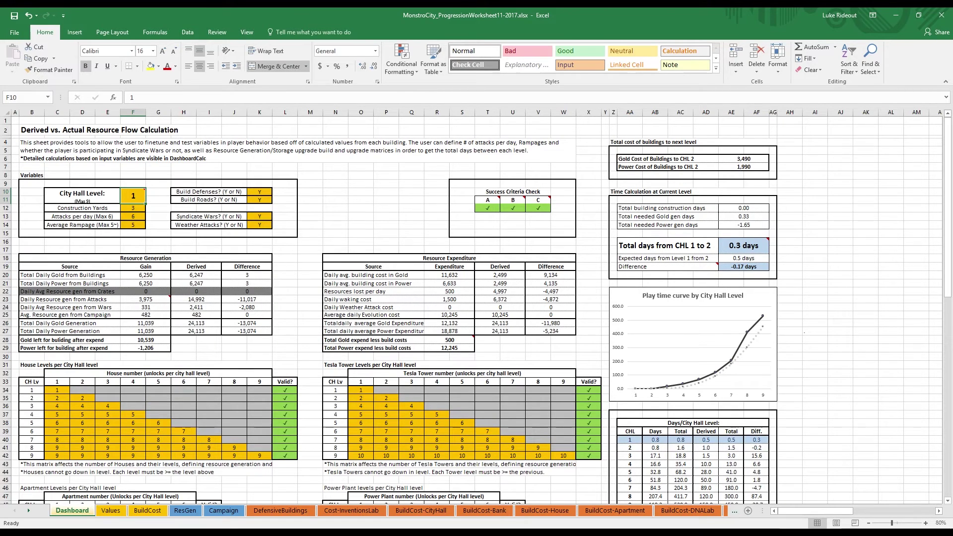
type("4")
key("Return")
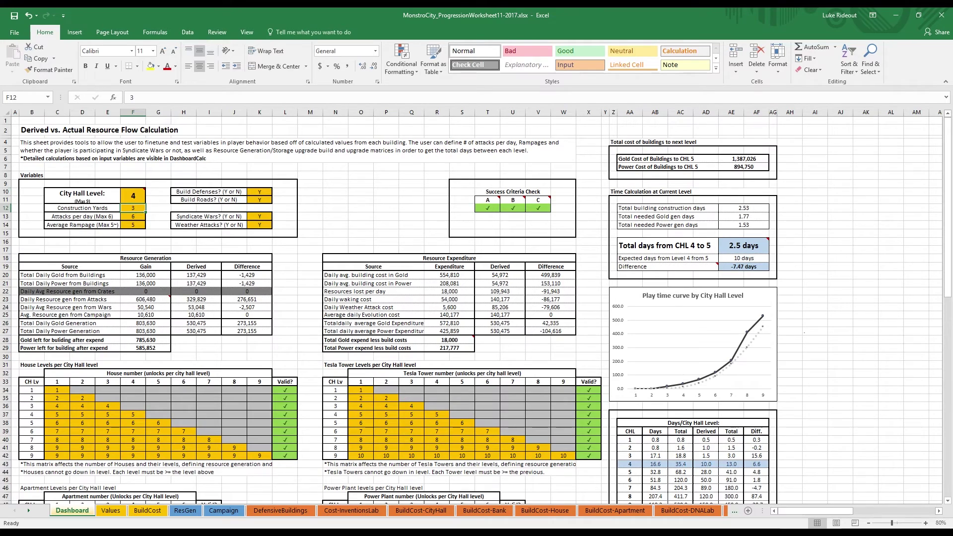
Examine the Days/City Hall Level table and select the play time curve chart to check its source data
left_click(133, 195)
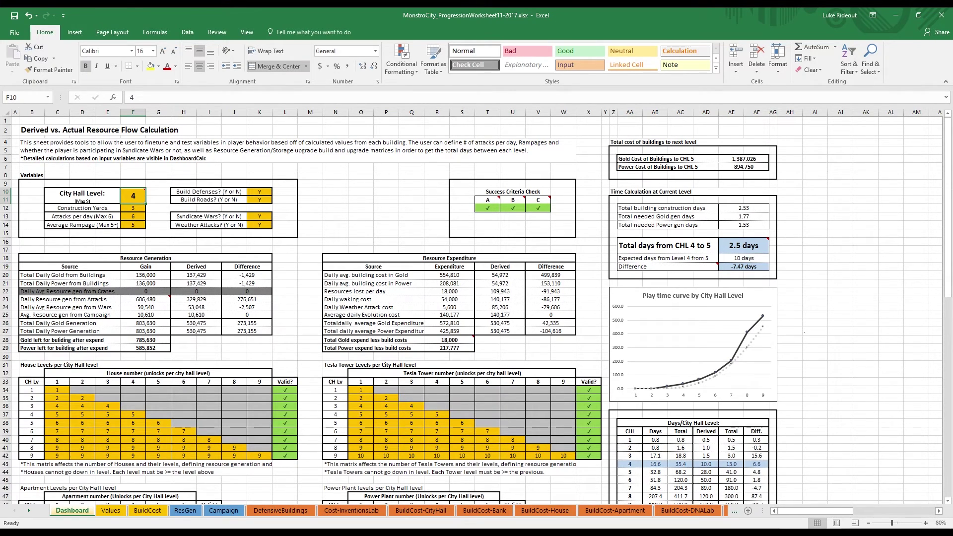
scroll(476, 310, "down", 5)
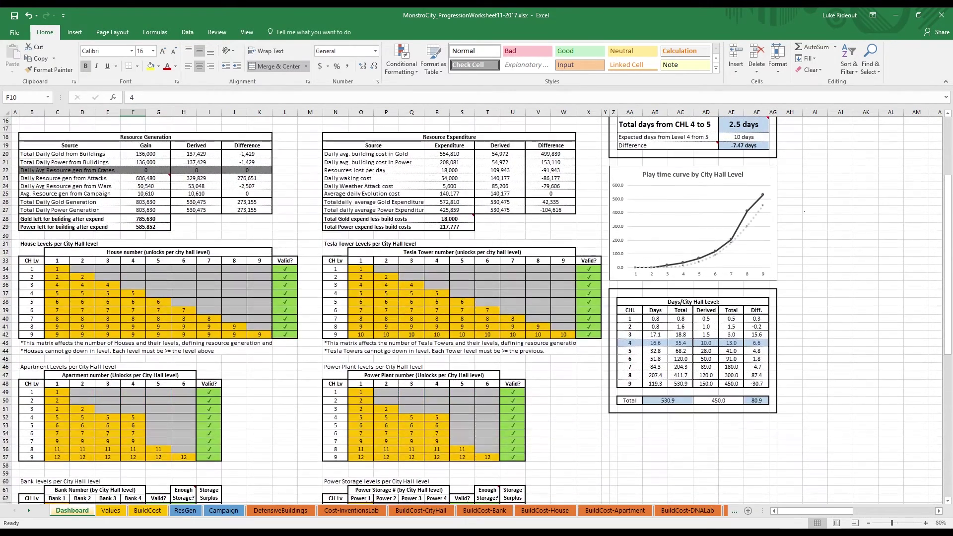
left_click(764, 171)
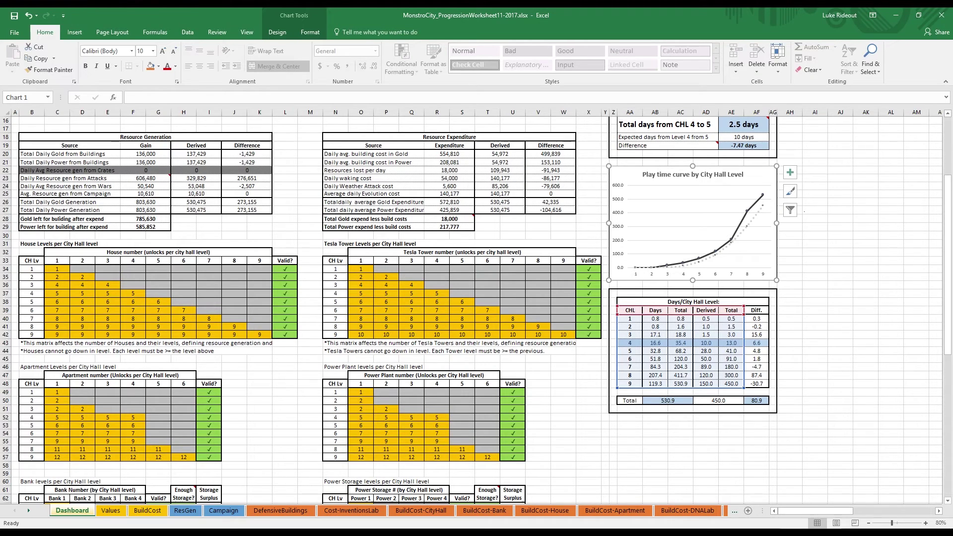
Set the City Hall Level variable to 3 and review the highlighted row in the Days/City Hall Level table
scroll(476, 310, "up", 4)
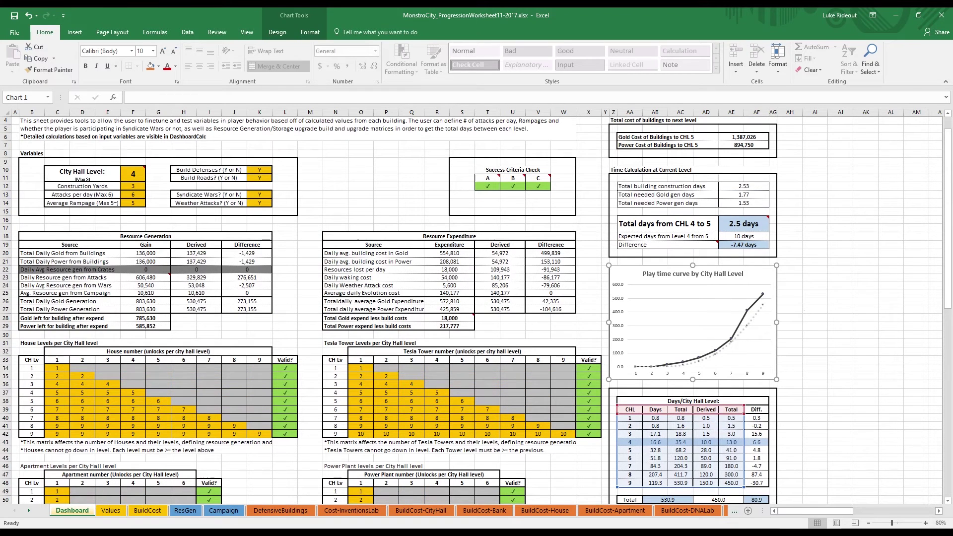
left_click(133, 174)
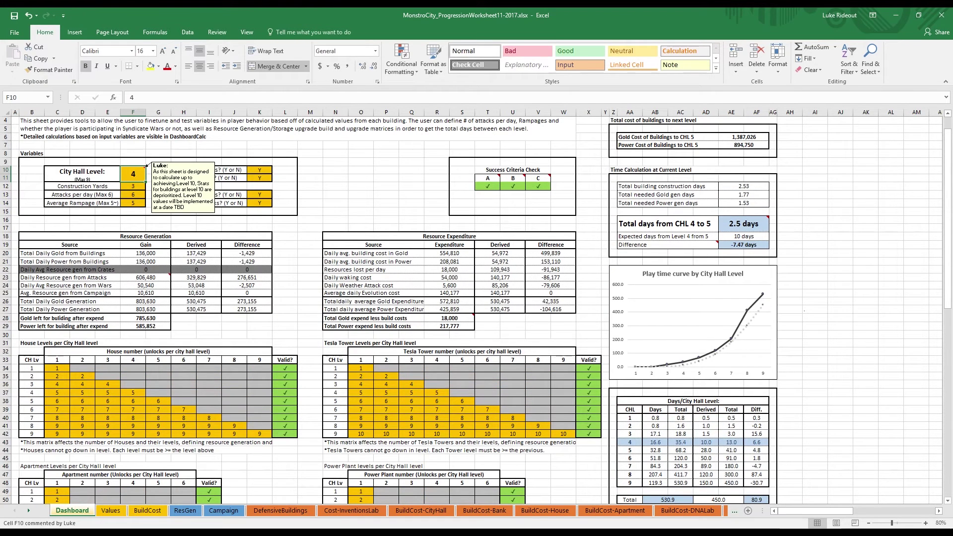
type("3")
key("Return")
scroll(476, 311, "down", 2)
scroll(476, 310, "down", 2)
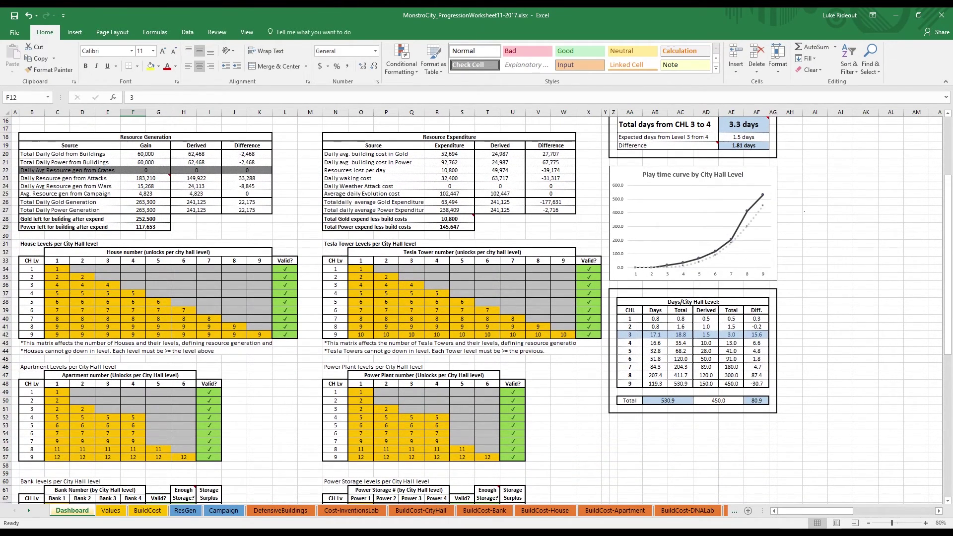
scroll(476, 311, "up", 1)
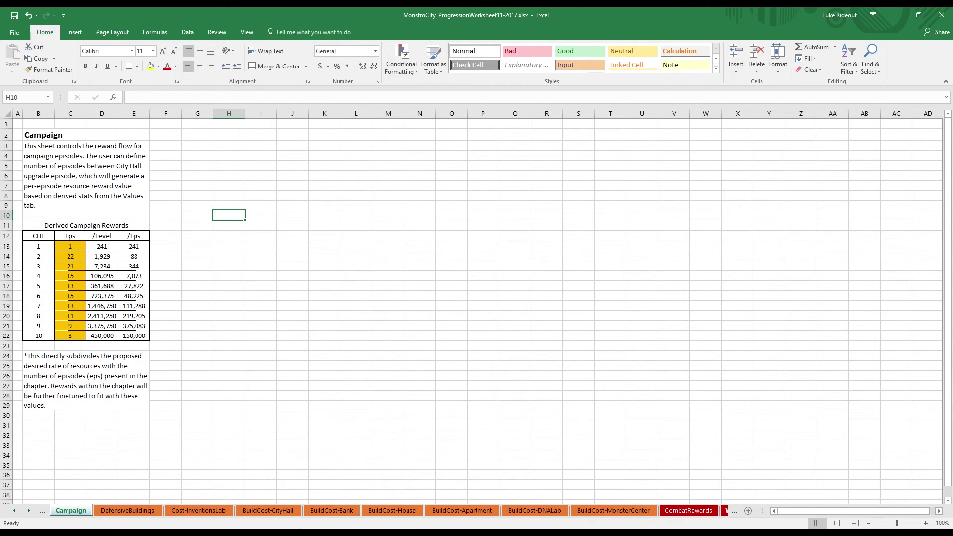
Go to the WakeCost sheet and inspect the "Low Enough?" formula in K11 for City Hall level 1, leaving it as it is
left_click(725, 510)
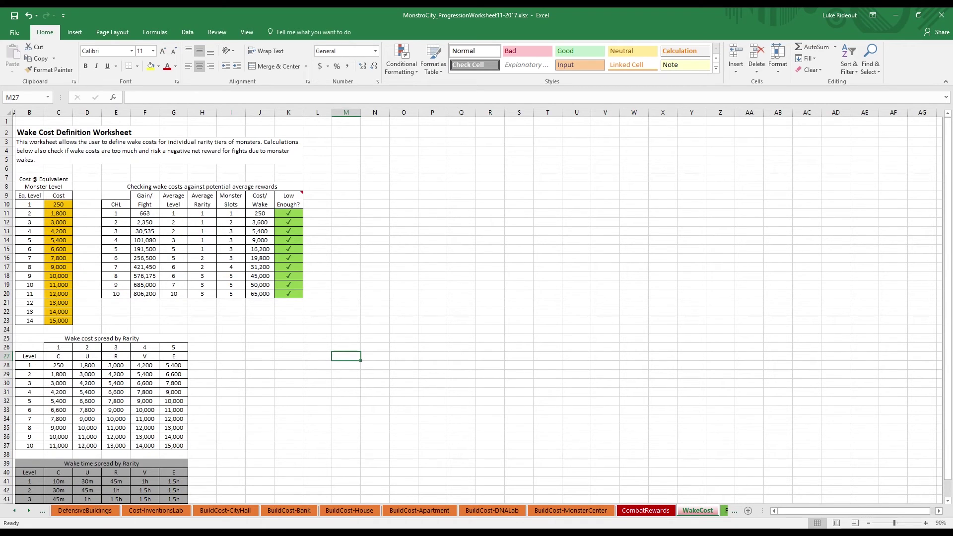
left_click(288, 213)
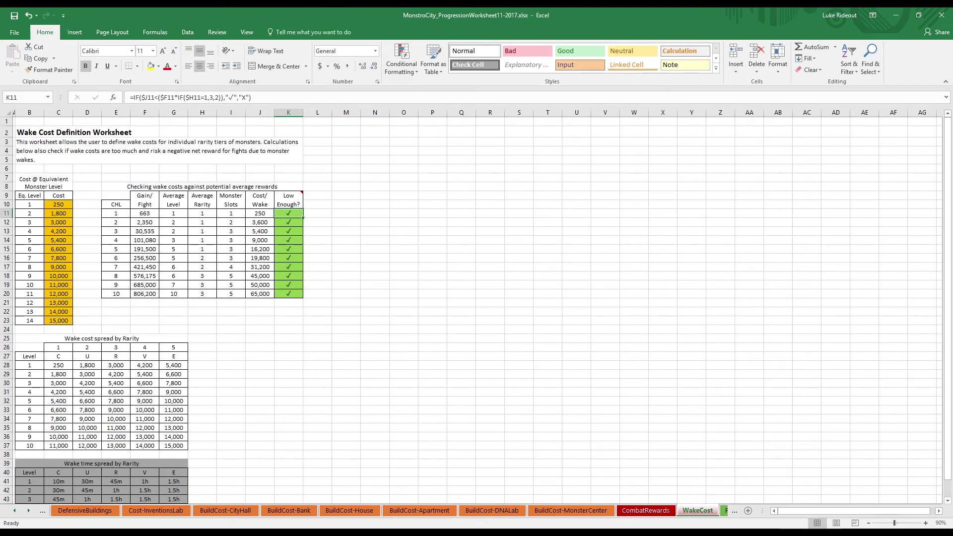
key("F2")
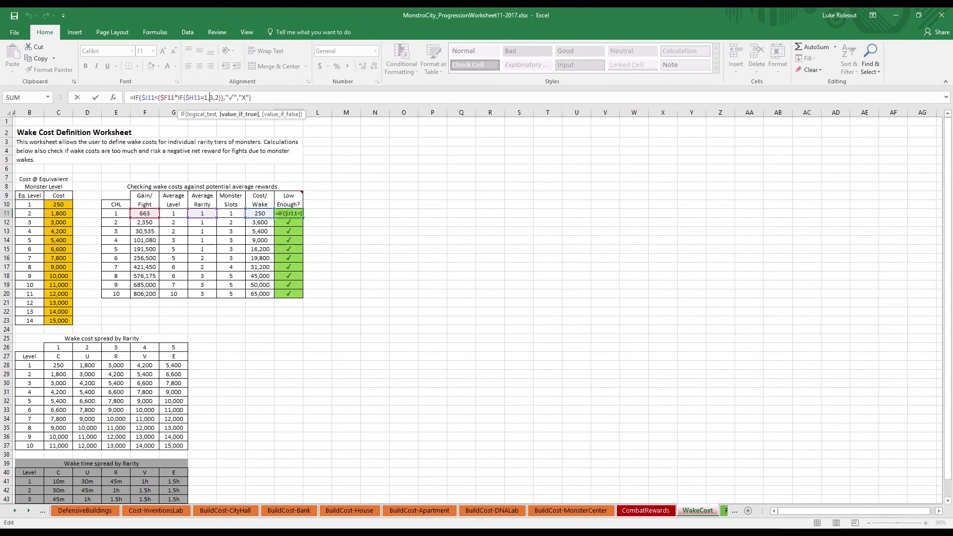
key("Escape")
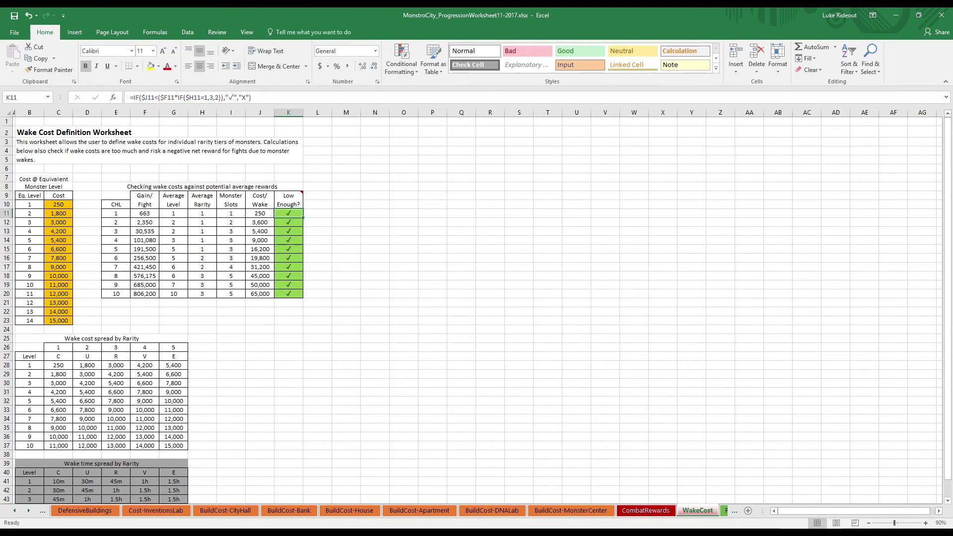
left_click(260, 330)
left_click(260, 356)
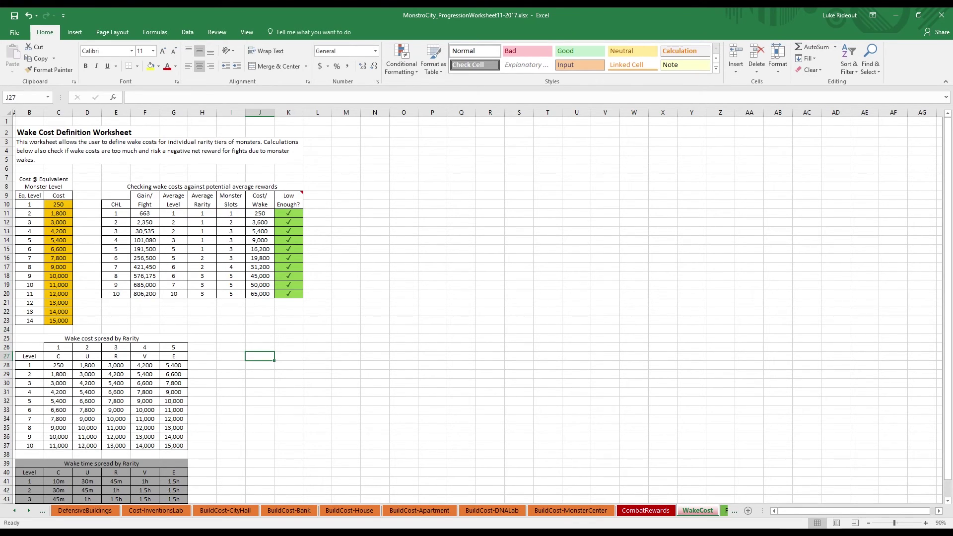
left_click(231, 427)
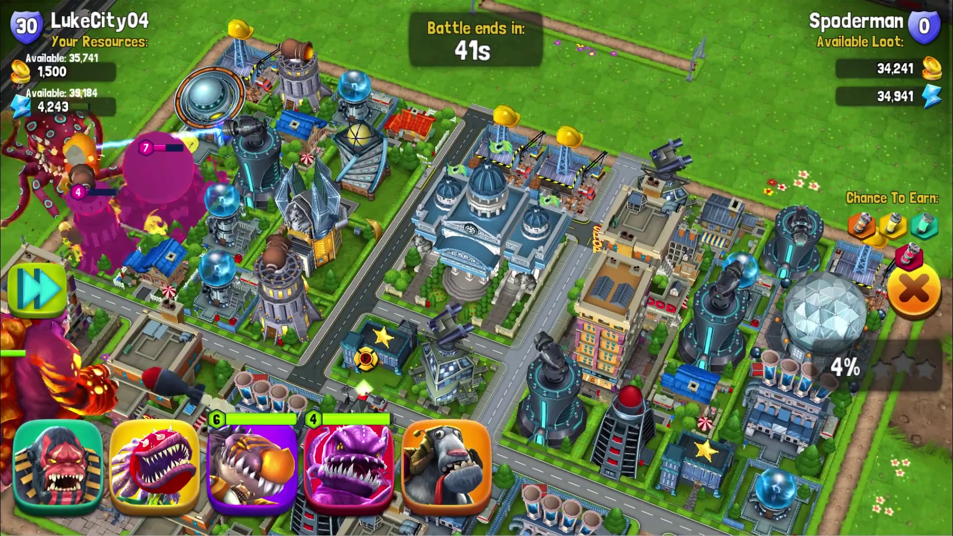
left_click(743, 134)
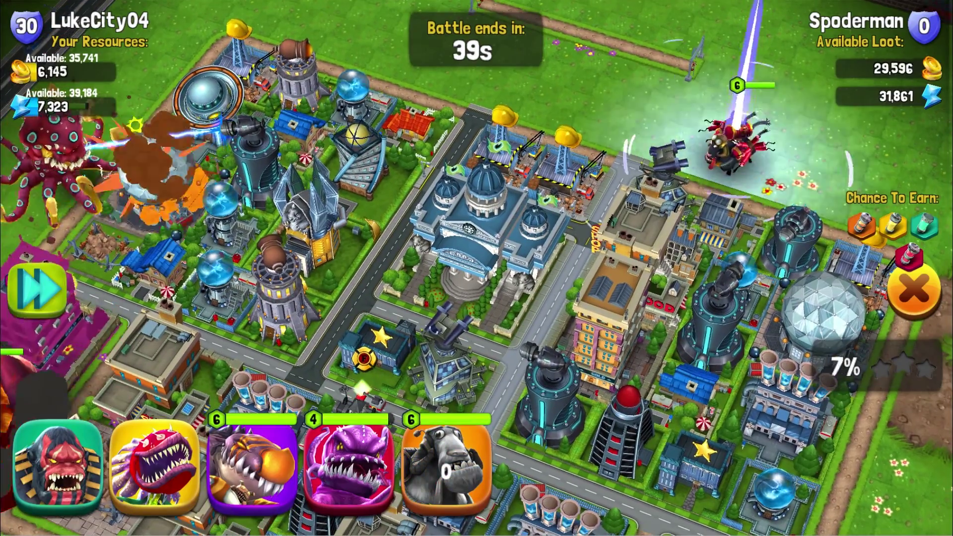
left_click(408, 75)
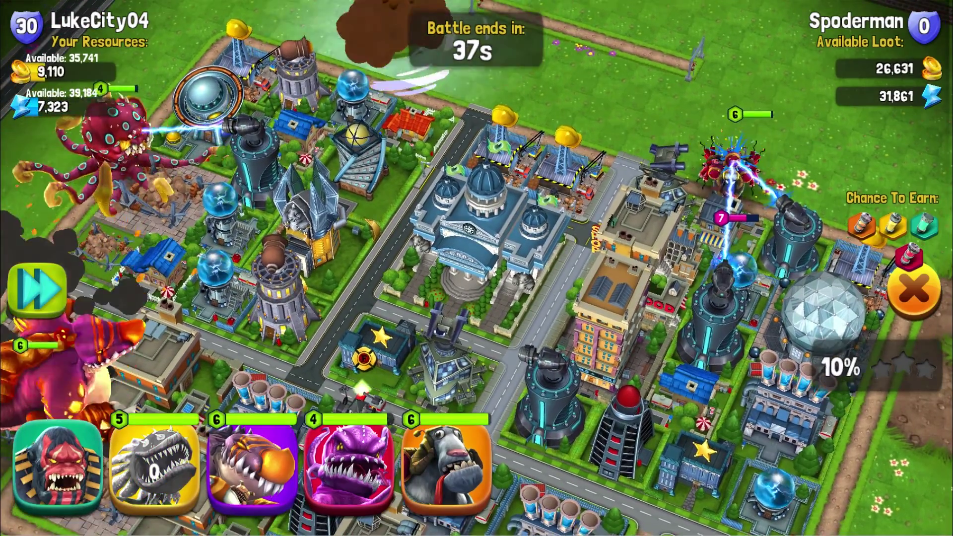
left_click(661, 49)
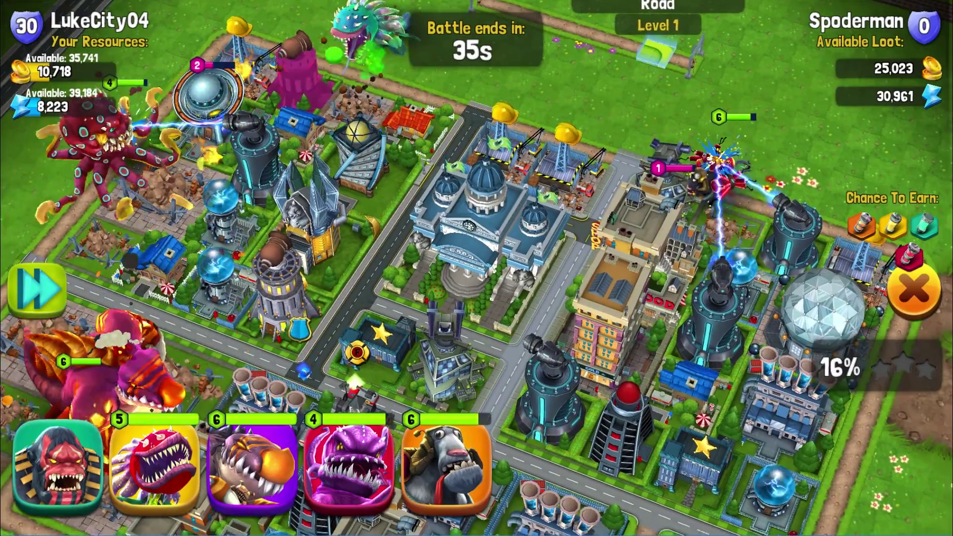
left_click(914, 437)
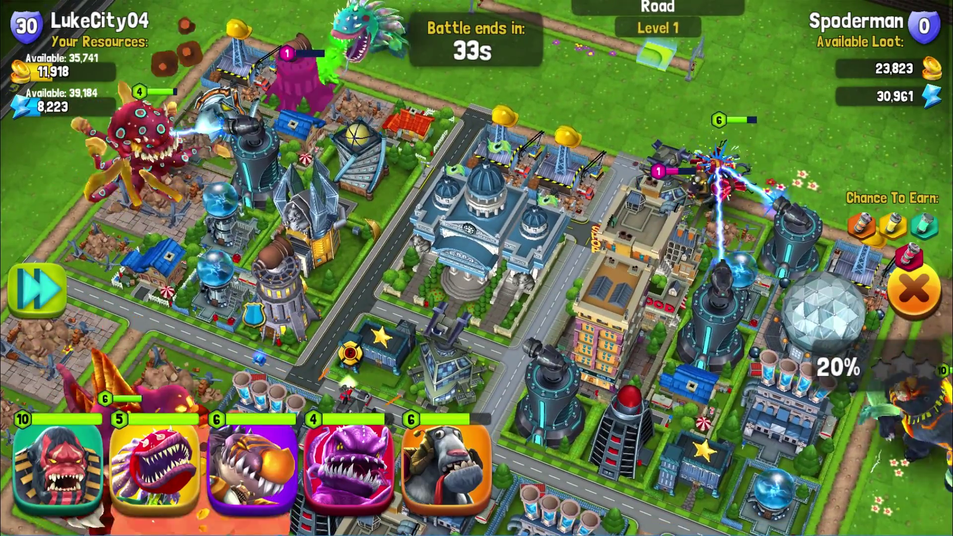